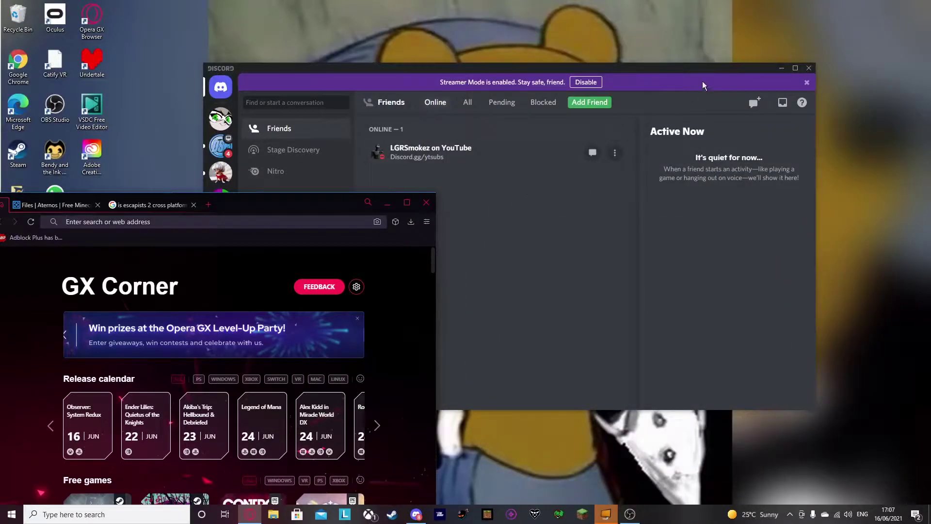
- Clear the desktop down to Opera GX, closing the Aternos and search-results tabs
click(781, 69)
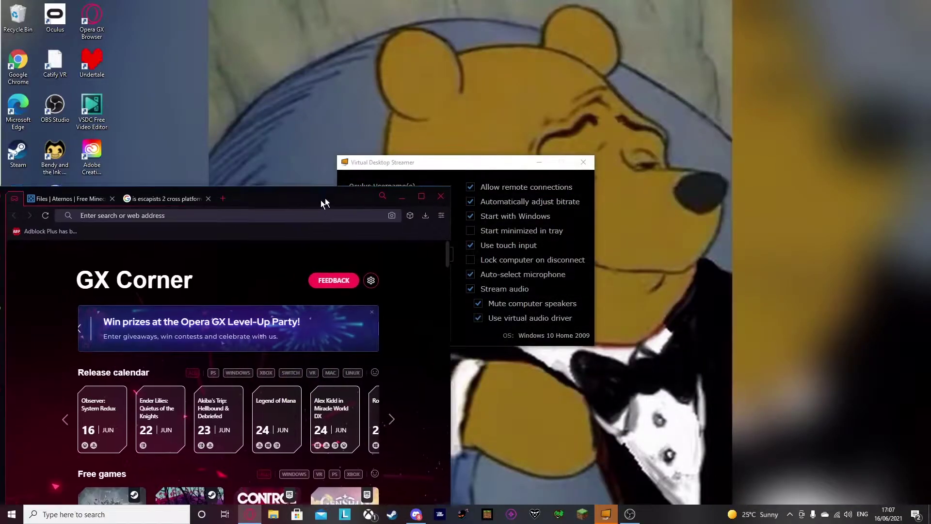
drag(311, 206, 534, 118)
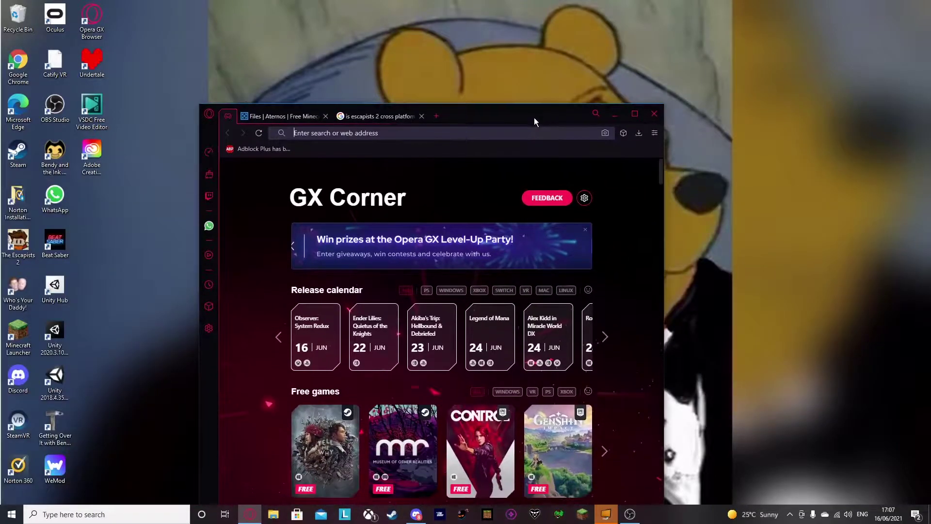
click(325, 117)
click(325, 115)
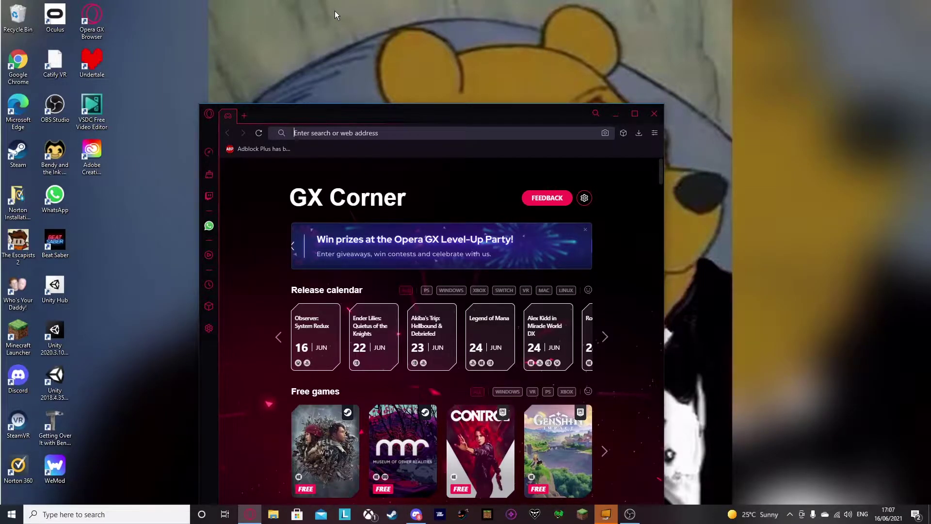
- Open the Aeroluna NoodleExtensions GitHub repository from the 'noodle' suggestion and close Mod Assistant
text(noodle)
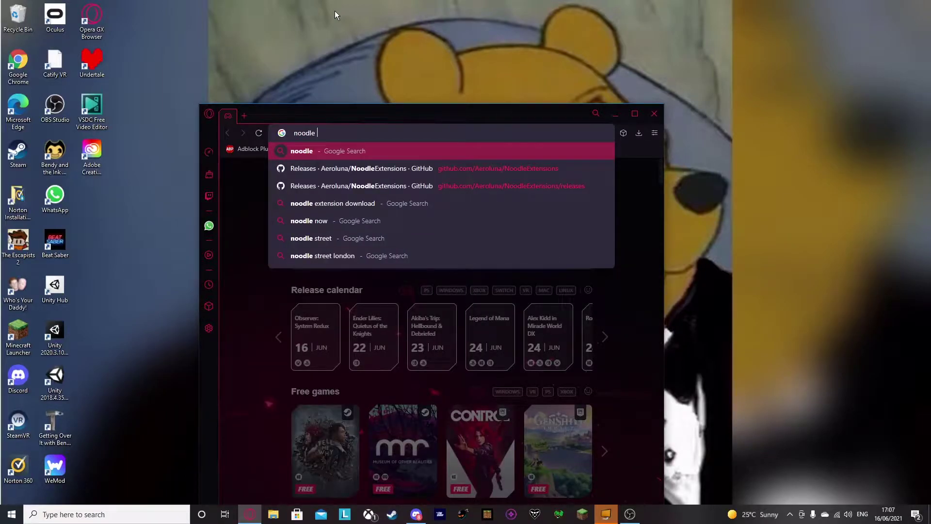
key(Down)
key(Return)
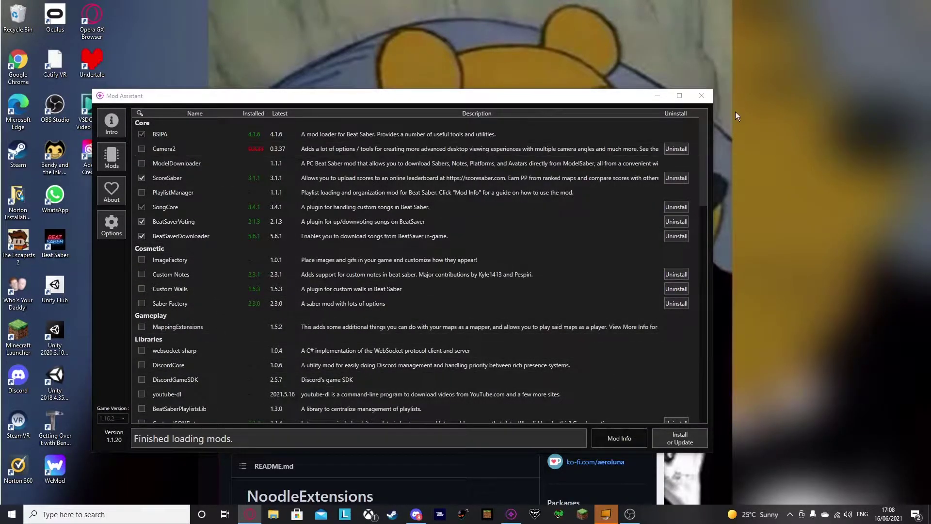
click(699, 97)
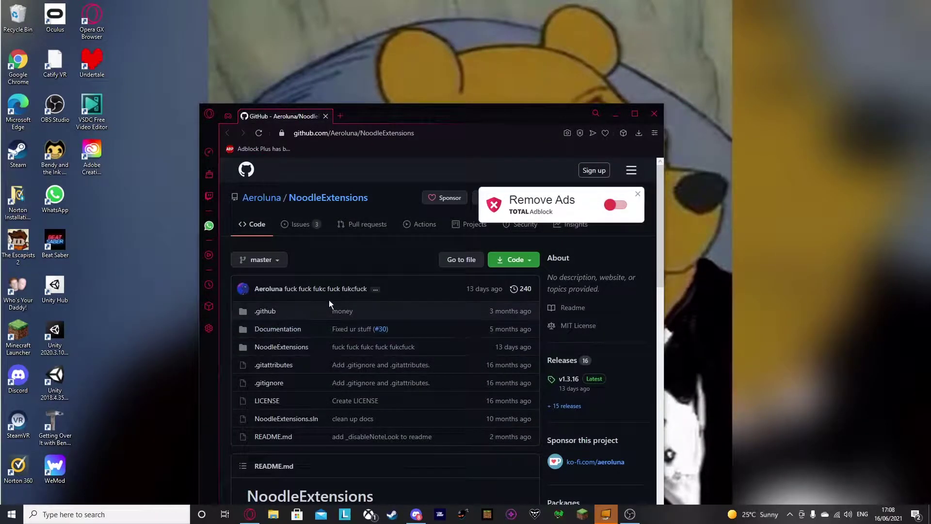
- Download NoodleExtensions-1.3.16-bs1.16.1-188308f.zip from the v1.3.16 release page
click(565, 378)
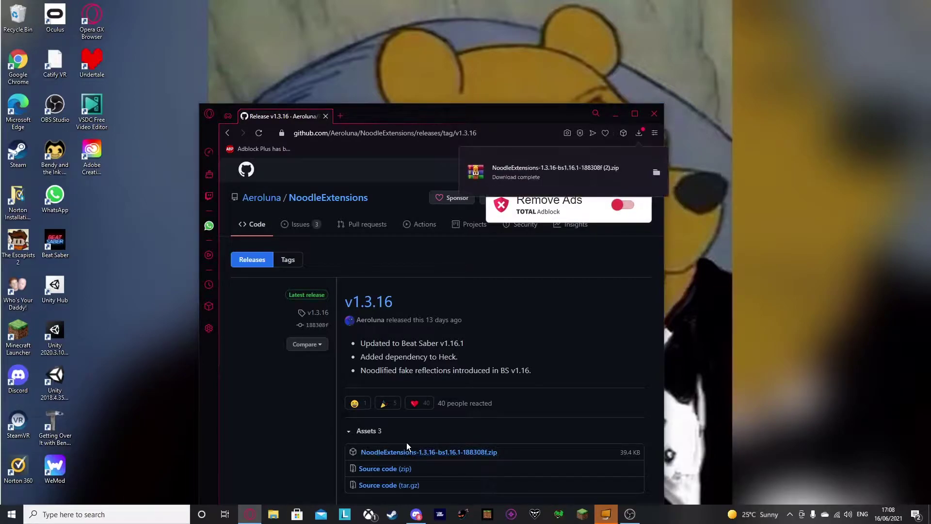
click(357, 133)
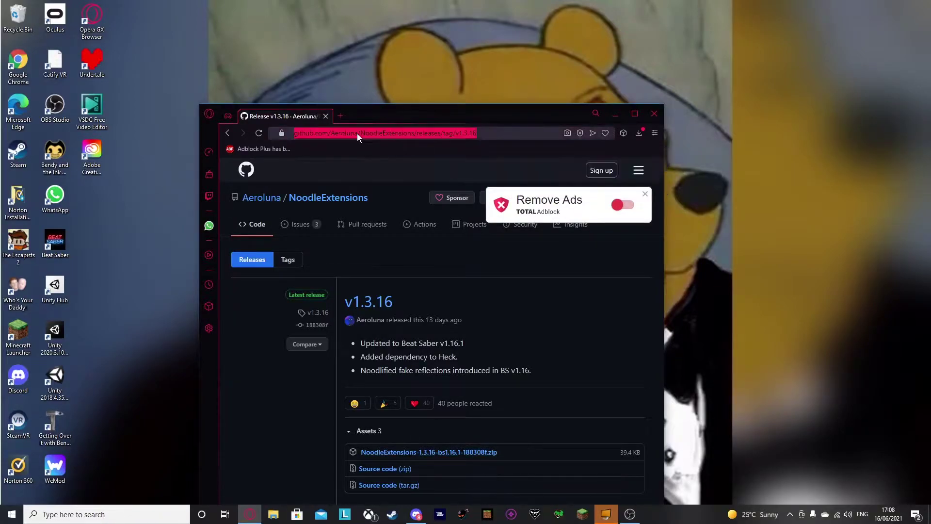
- Search 'chroma beat saber' and download Chroma-2.4.7-bs1.16.1-1c2055b.zip from the Chroma releases page
text(chroma)
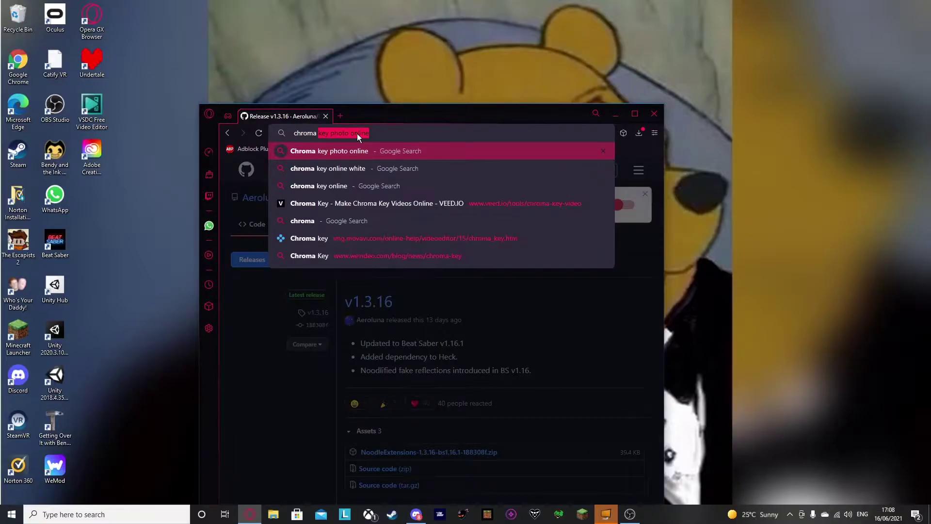
text( beat)
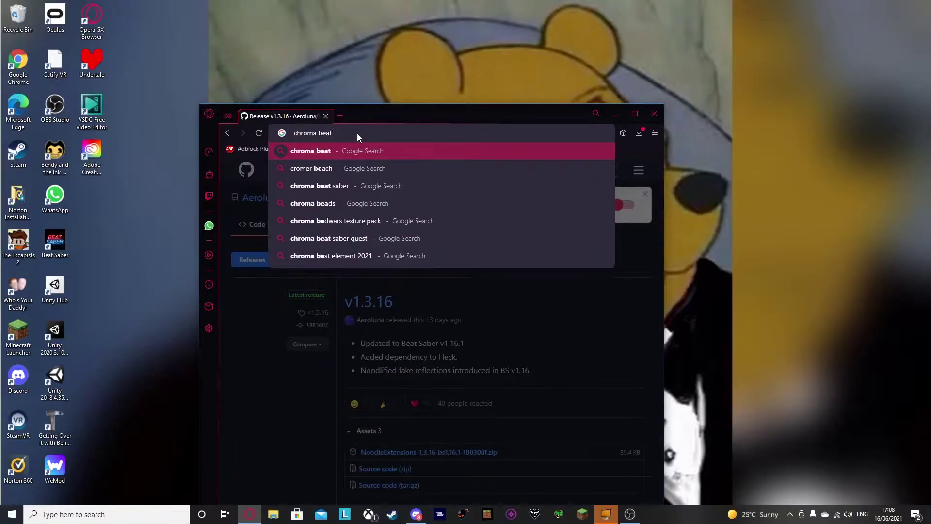
text( saber)
key(Return)
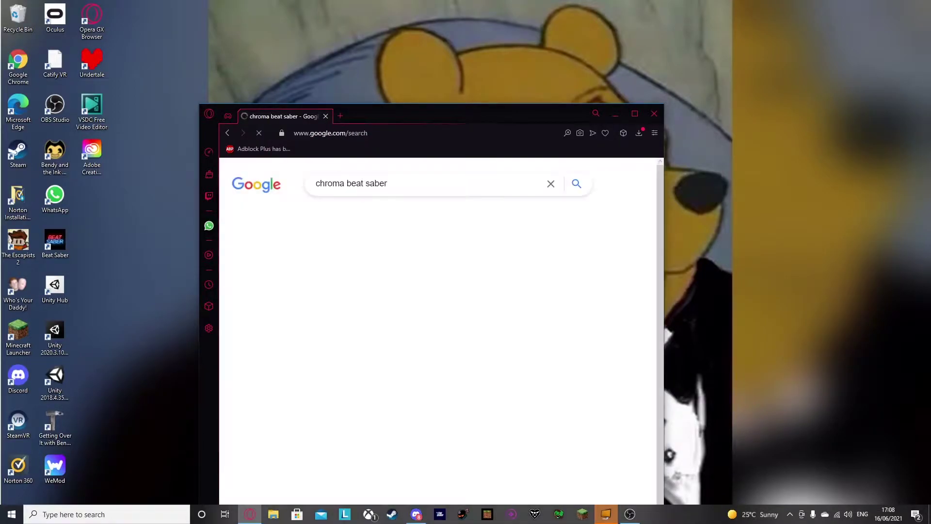
click(344, 275)
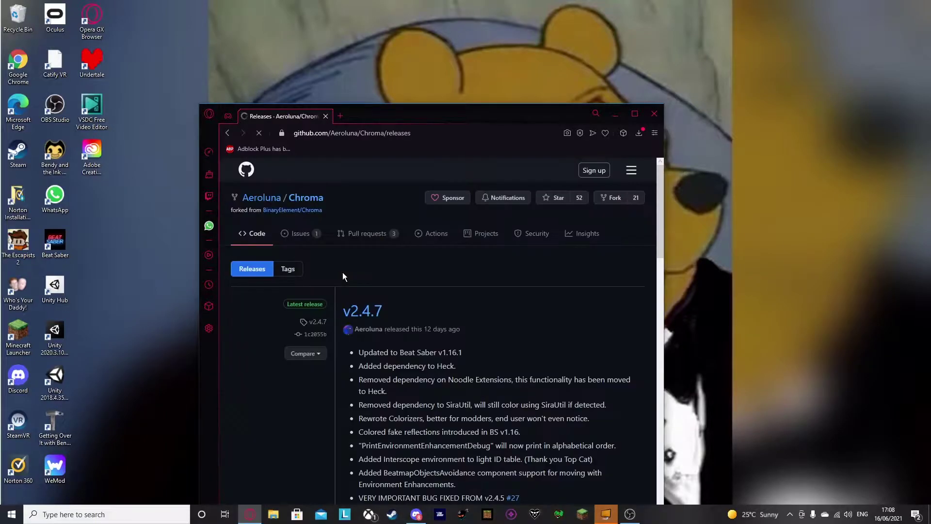
scroll(342, 275, down, 3)
scroll(421, 334, down, 3)
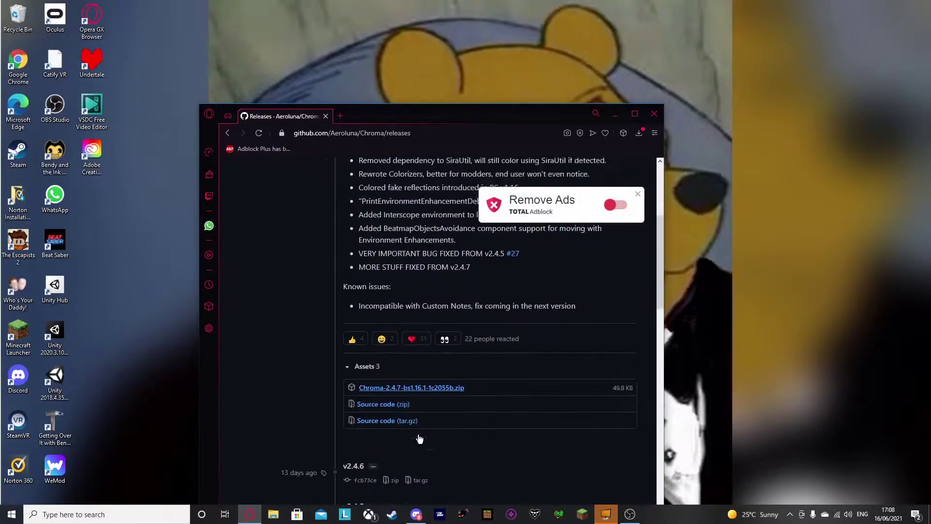
click(422, 341)
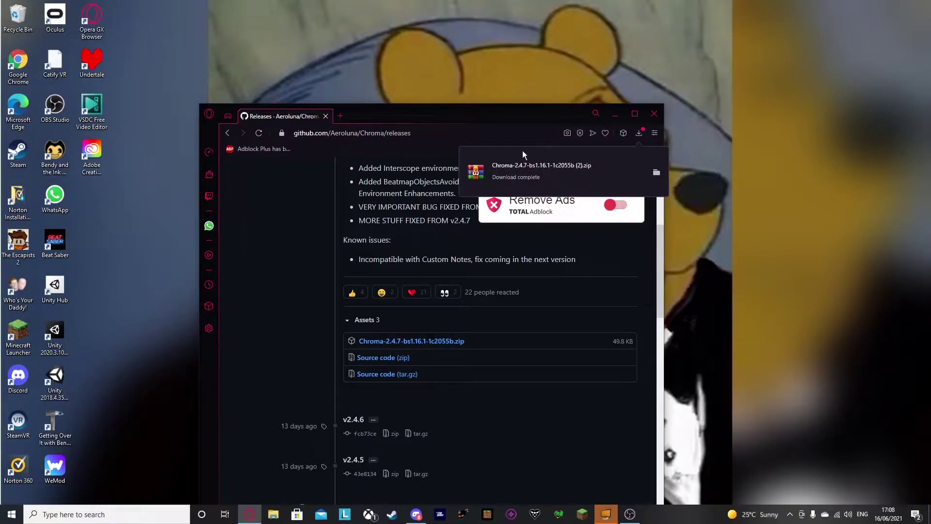
click(377, 133)
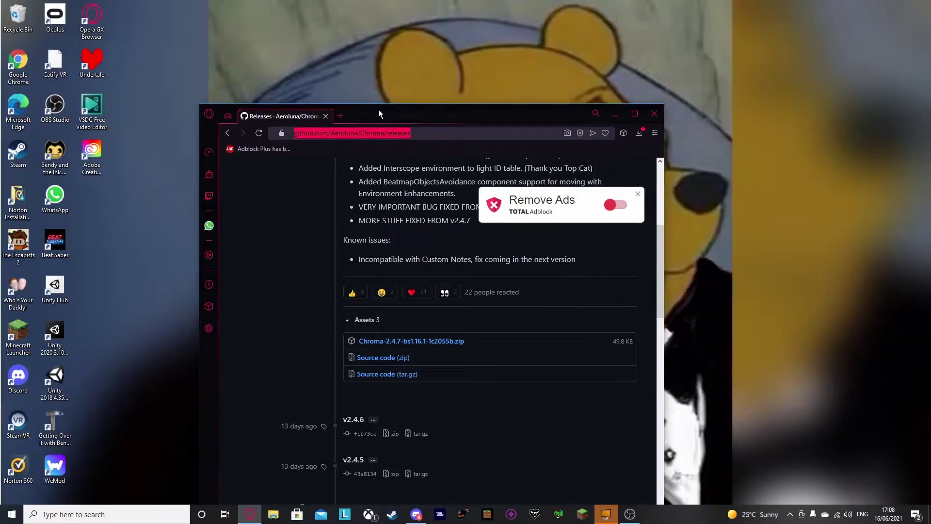
- Search 'aeroluna heck' and download Heck-1.0.0-bs1.16.1-39f70f3.zip from the v1.0.0 release
text(aer)
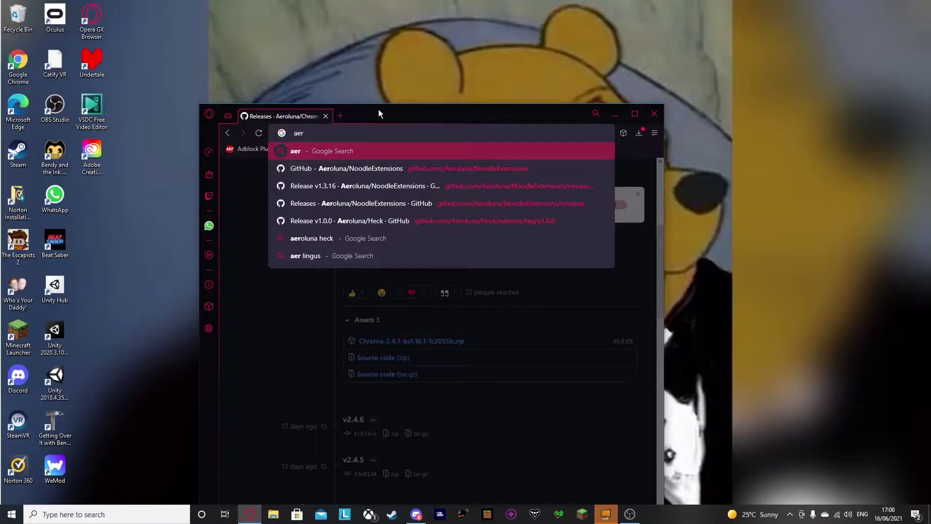
text(olu)
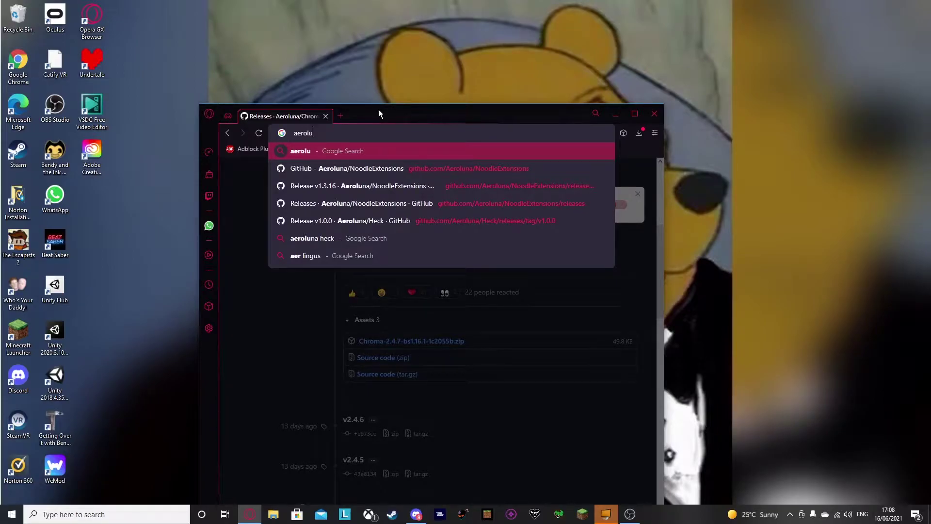
text(na heck)
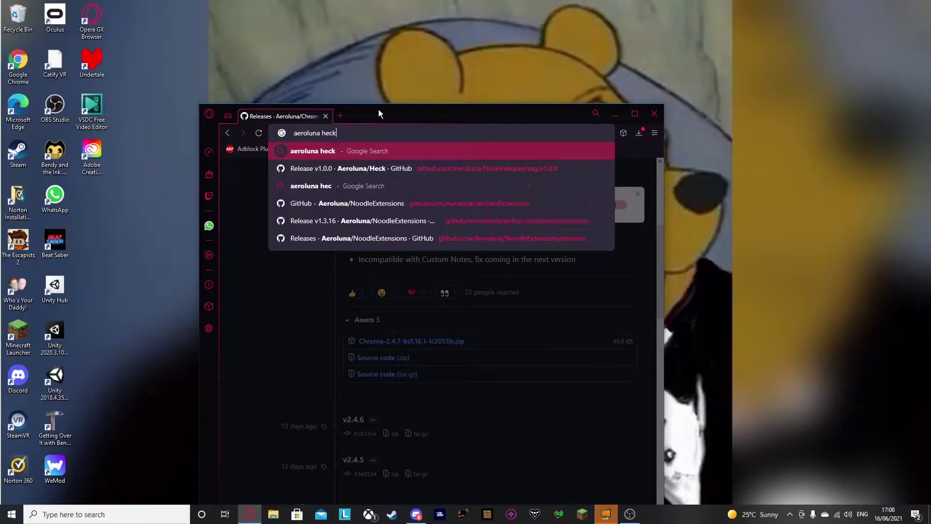
key(Return)
right_click(378, 109)
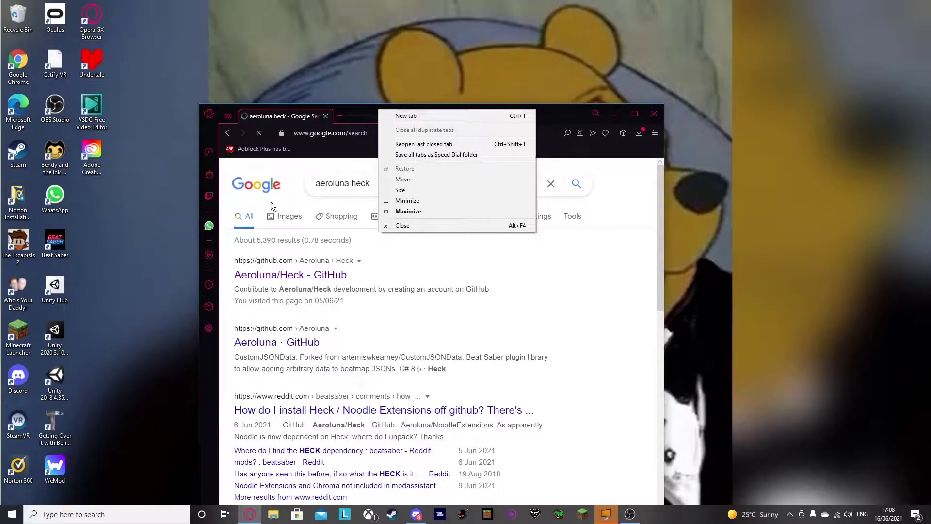
click(449, 281)
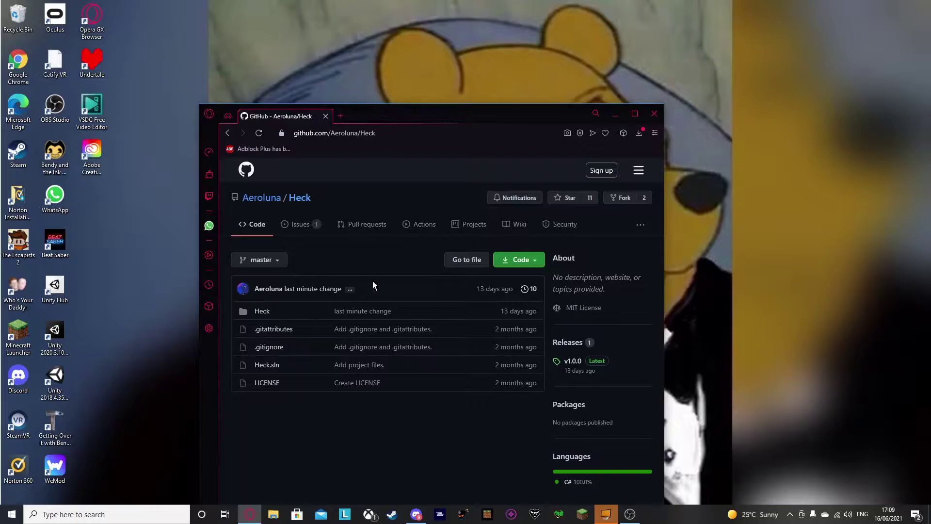
click(597, 358)
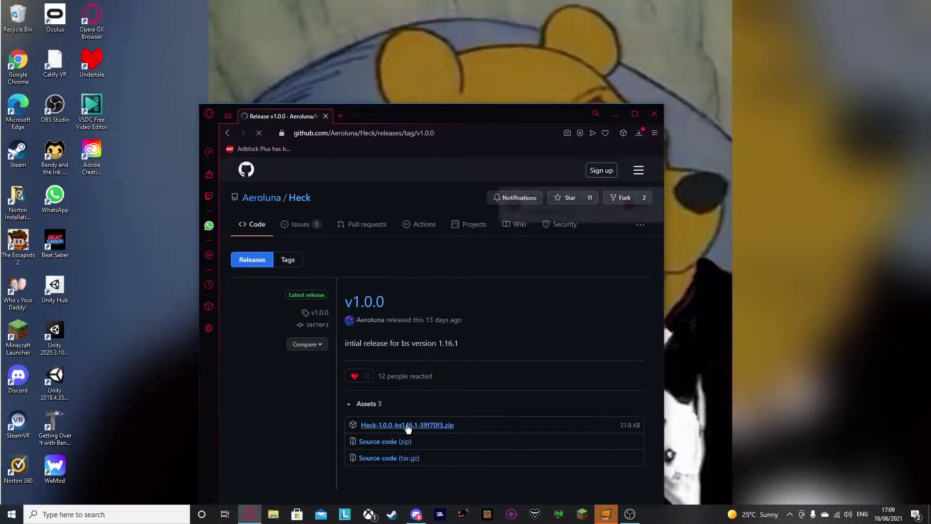
- Move the Heck, Chroma and NoodleExtensions zips from Downloads onto the desktop and minimize the windows
click(274, 514)
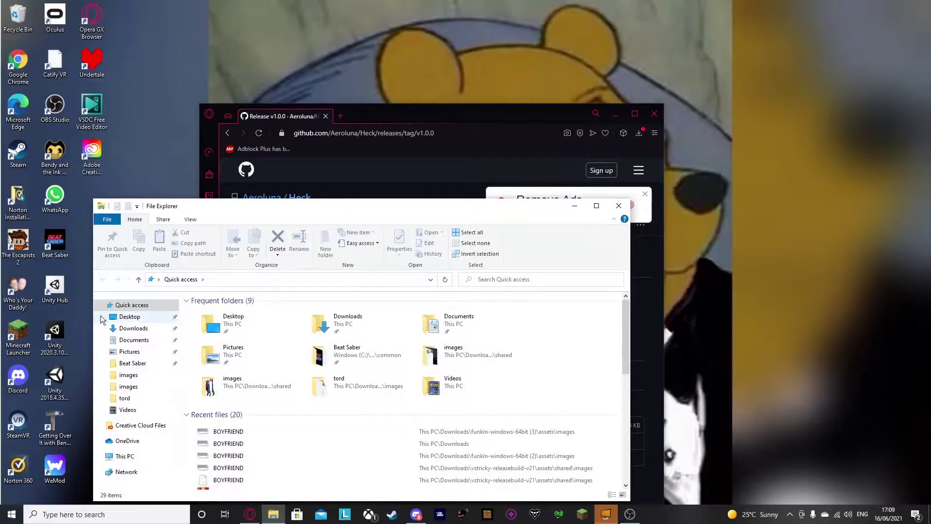
click(133, 329)
drag(230, 333, 238, 346)
drag(143, 167, 145, 165)
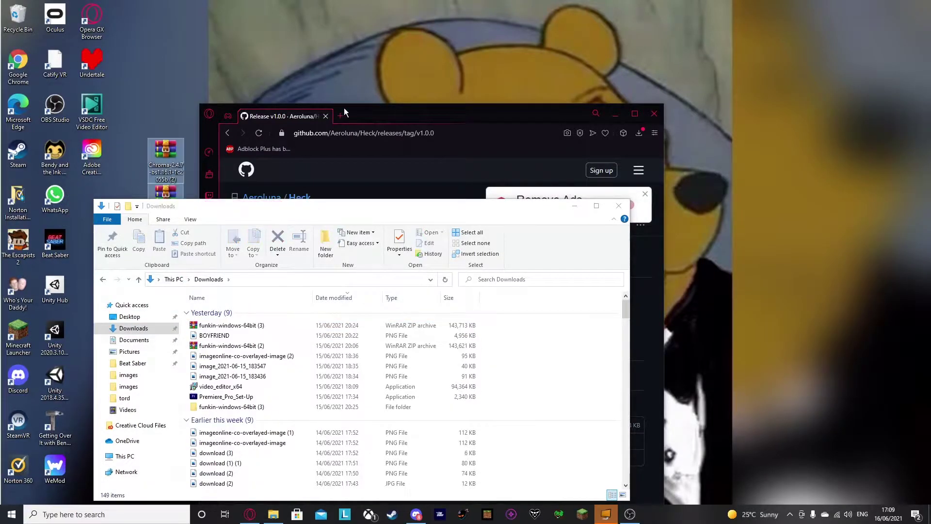
click(605, 112)
click(615, 113)
click(574, 205)
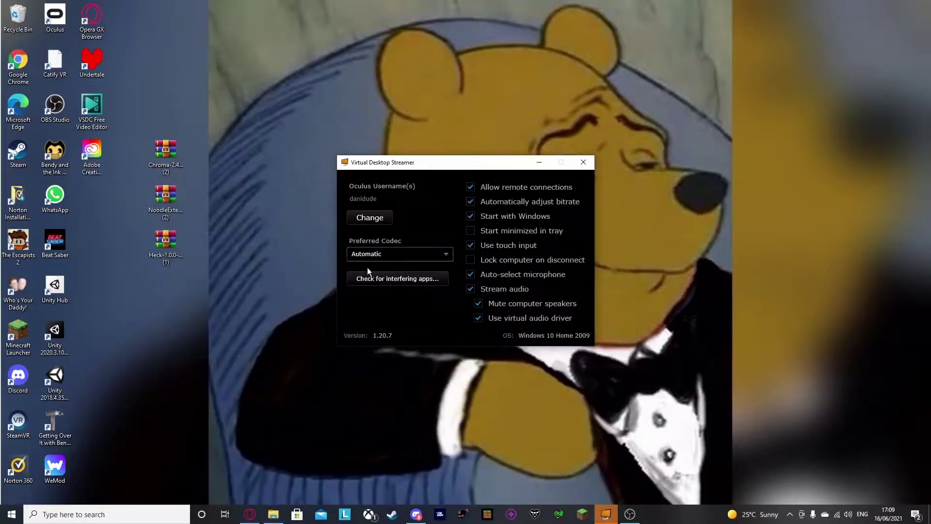
- Extract Heck.dll from the Heck zip's Plugins folder onto the desktop
double_click(165, 245)
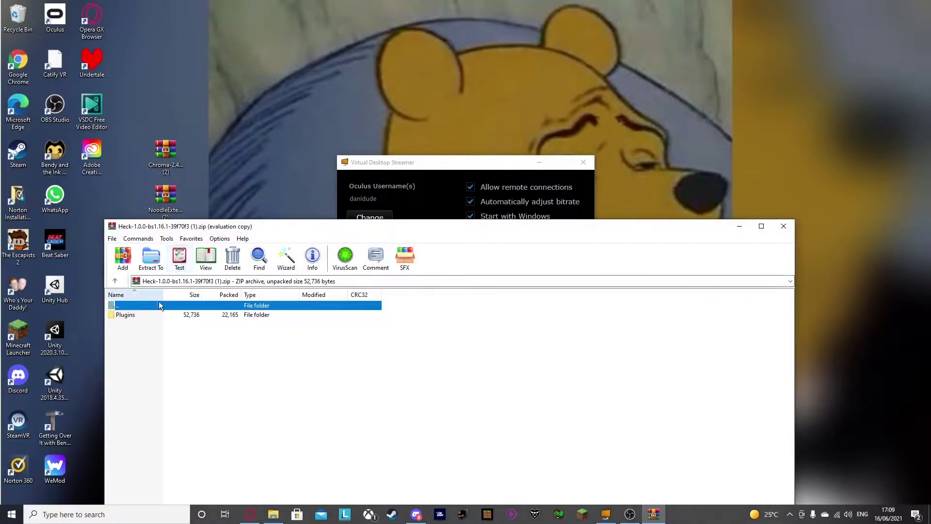
click(156, 316)
double_click(156, 316)
drag(154, 312, 233, 175)
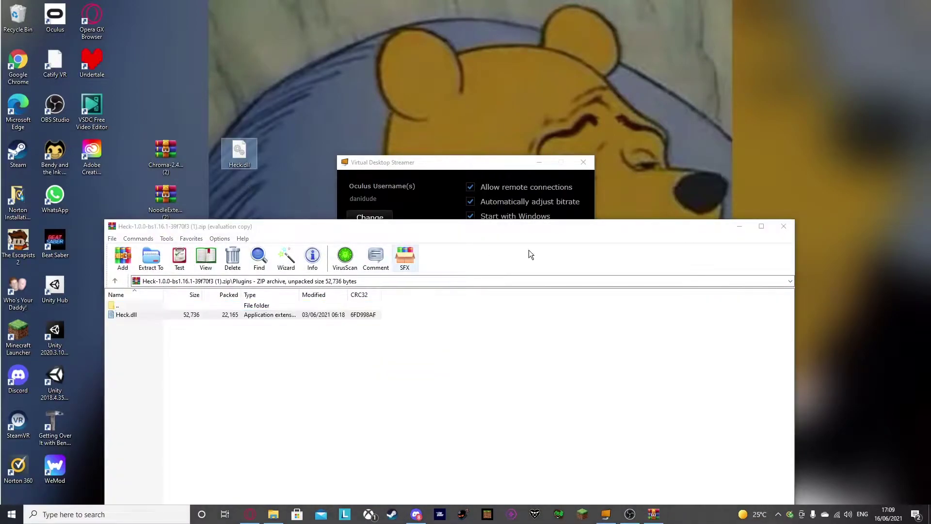
click(783, 226)
- Extract NoodleExtensions.dll and Chroma.dll from their zips' Plugins folders onto the desktop
double_click(166, 199)
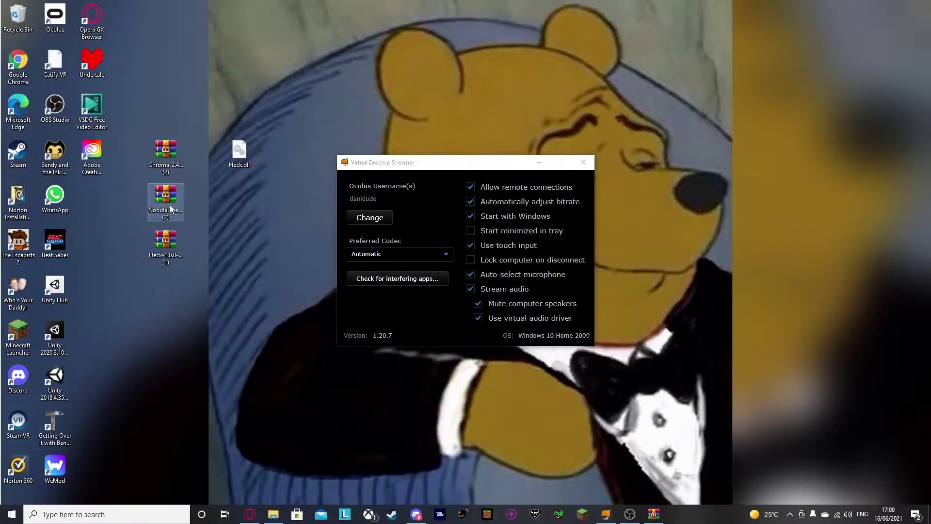
double_click(142, 316)
drag(141, 316, 276, 160)
double_click(164, 153)
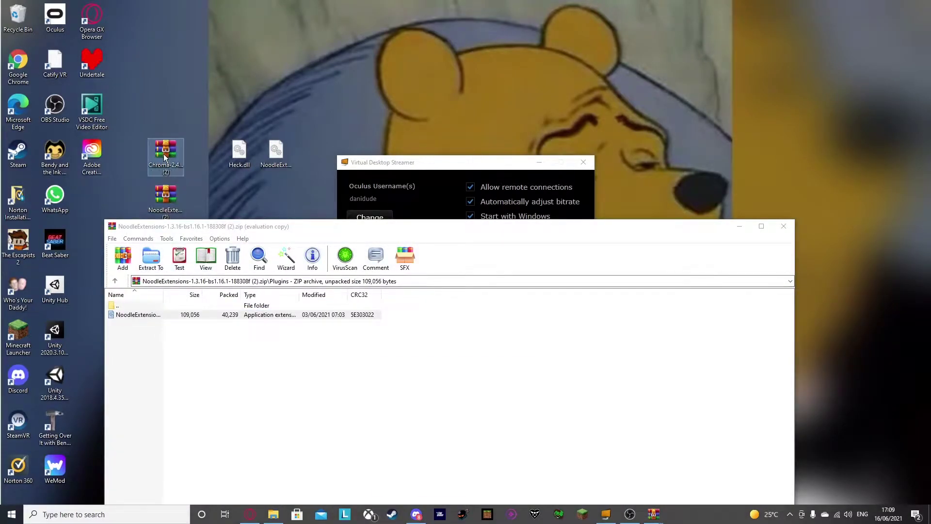
double_click(187, 316)
drag(188, 315, 293, 180)
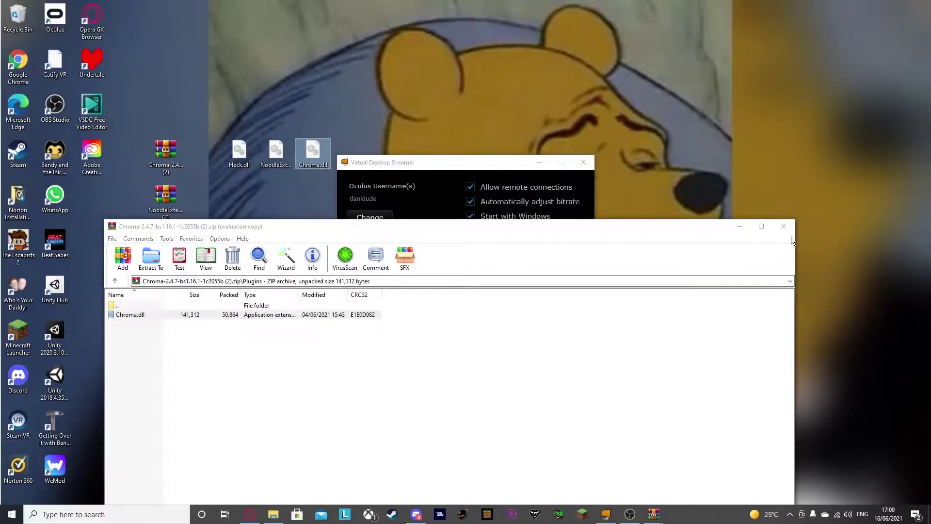
click(783, 227)
click(783, 227)
- Close the last WinRAR archive and bring up Beat Saber's options in the Steam library
click(783, 226)
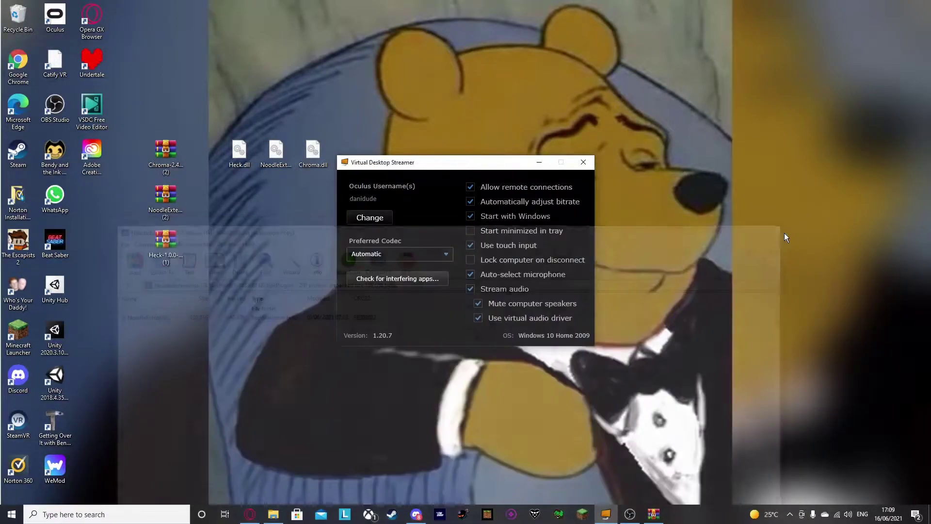
click(273, 514)
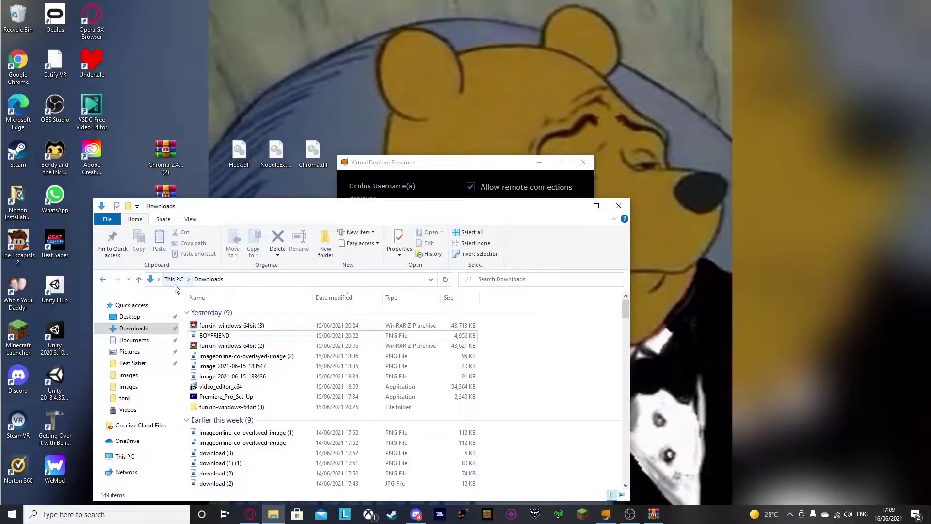
click(398, 521)
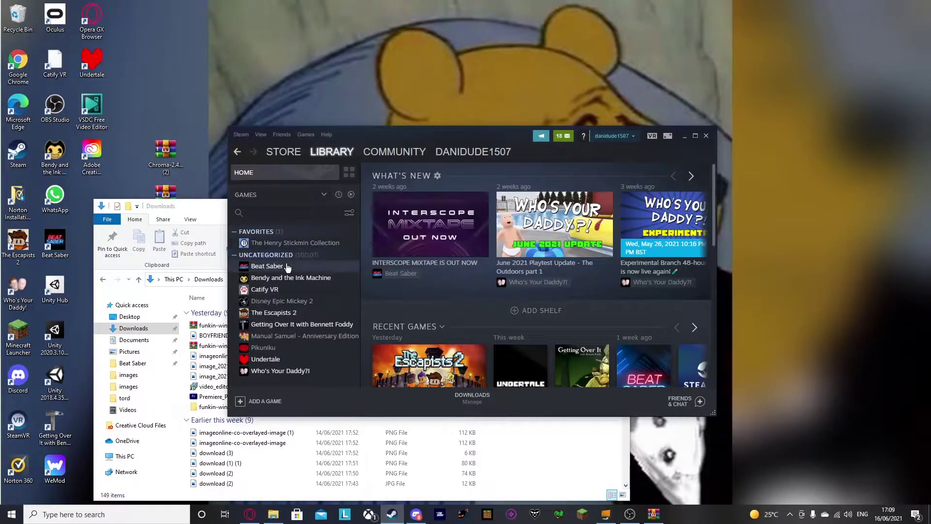
right_click(288, 267)
- Browse Beat Saber's local files via Manage, then hide Steam and Virtual Desktop Streamer
mouse_move(318, 313)
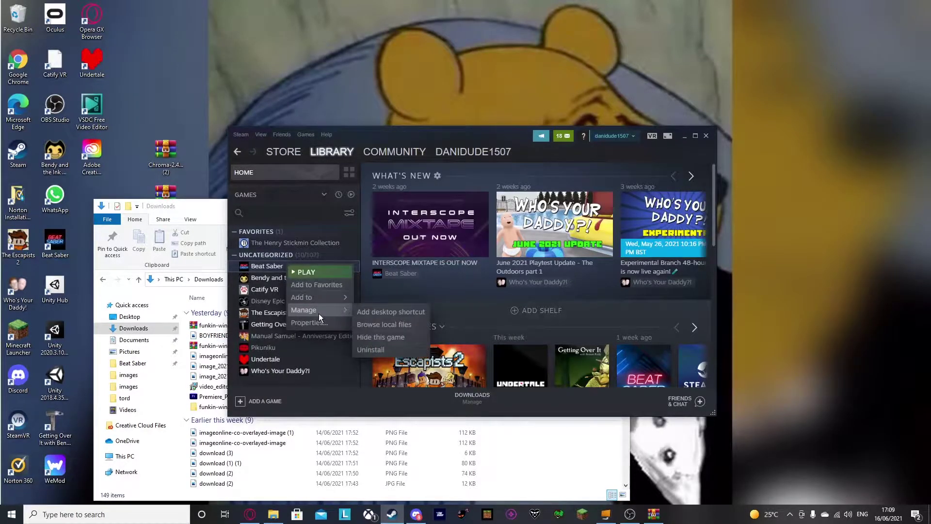
click(380, 325)
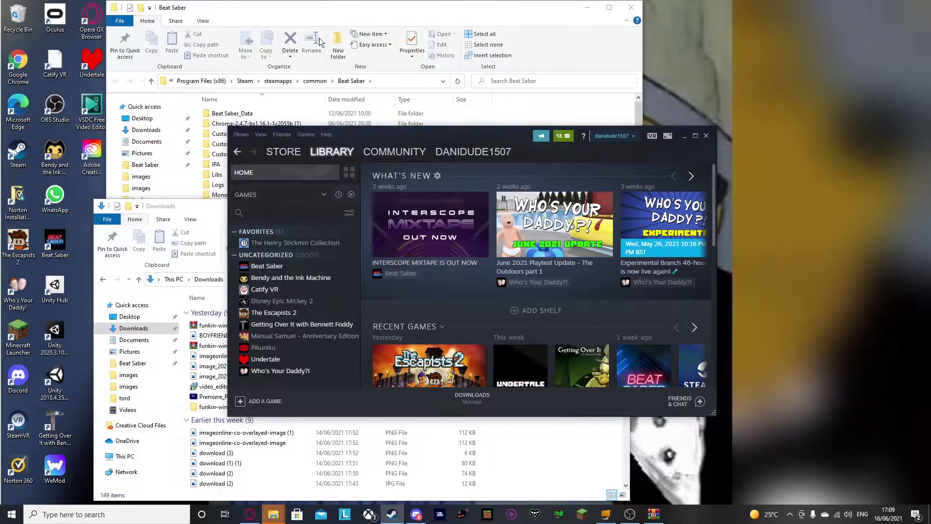
click(683, 137)
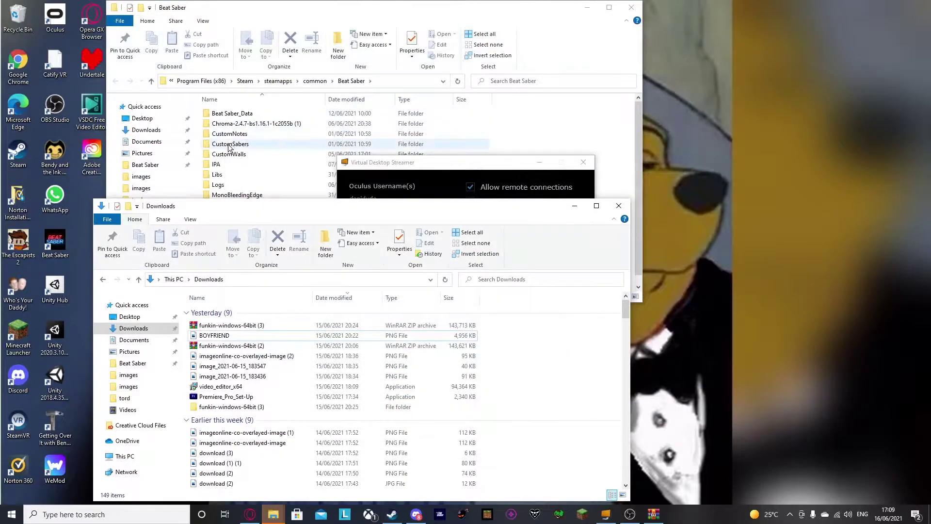
click(538, 163)
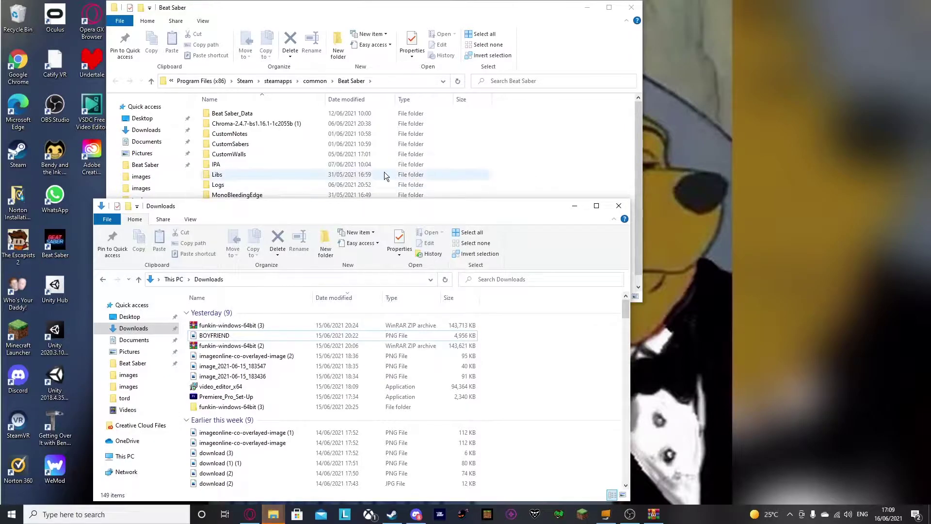
click(351, 68)
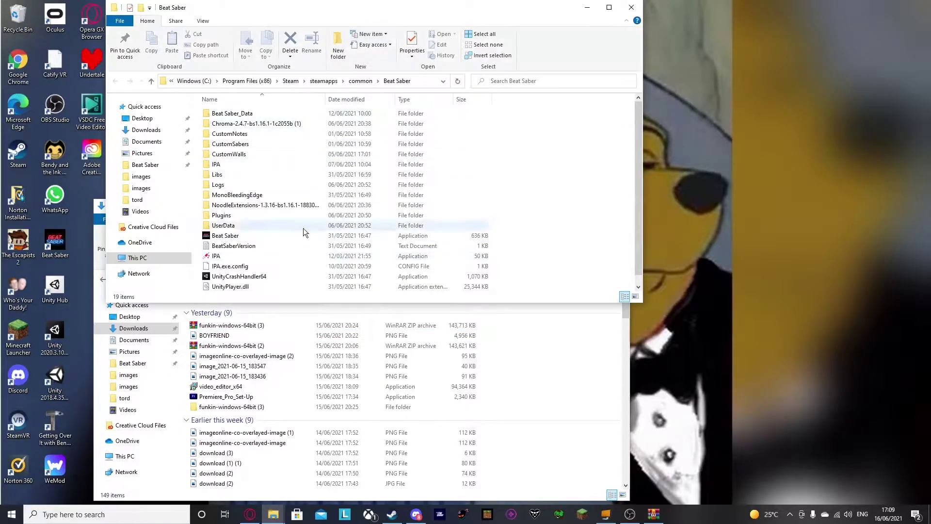
click(631, 8)
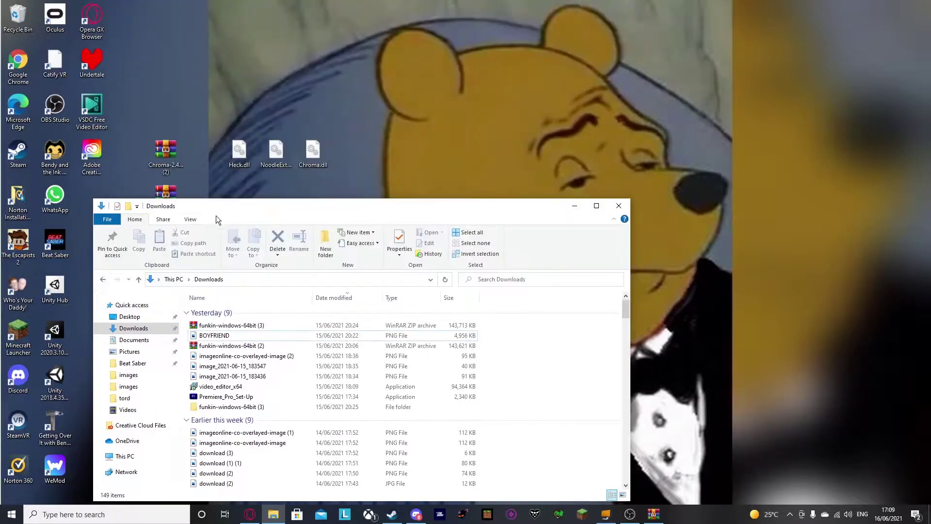
- Reopen the Beat Saber folder from Quick access up-right and select the three mod DLLs
click(144, 365)
drag(304, 212, 570, 56)
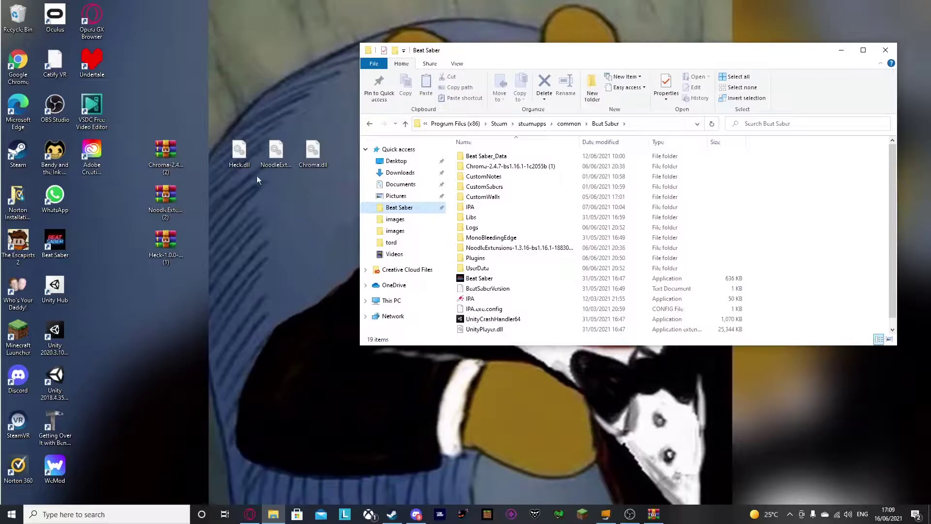
drag(226, 176, 334, 136)
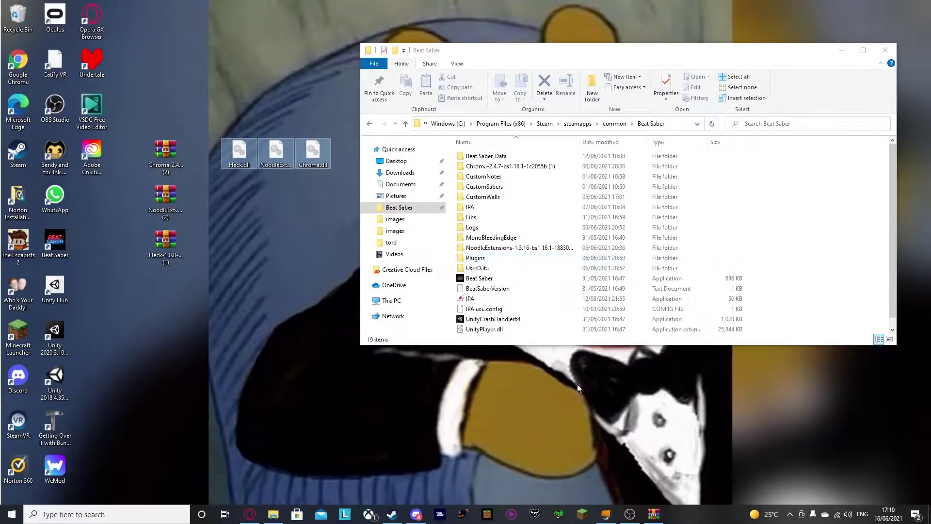
click(511, 514)
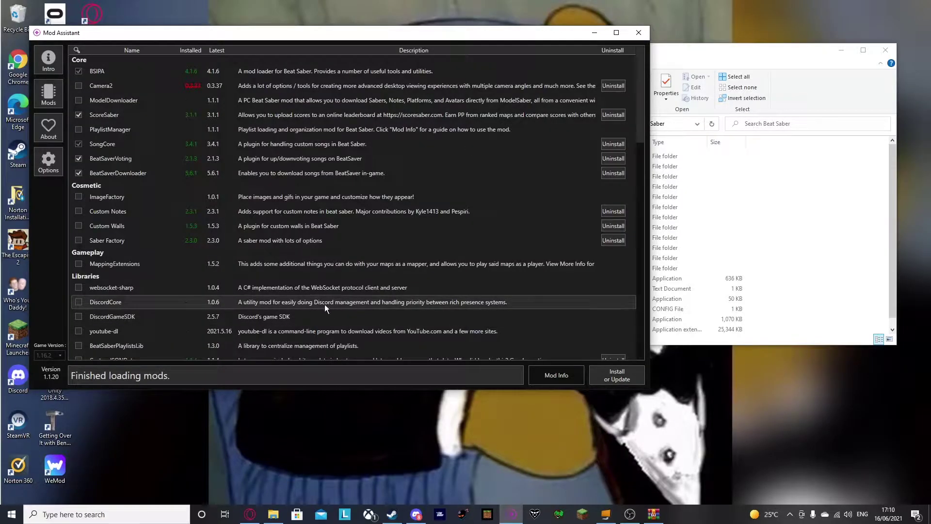
- Scroll through Mod Assistant's list to check BSIPA, SongCore, BS Utils and other installed mods
scroll(226, 258, down, 3)
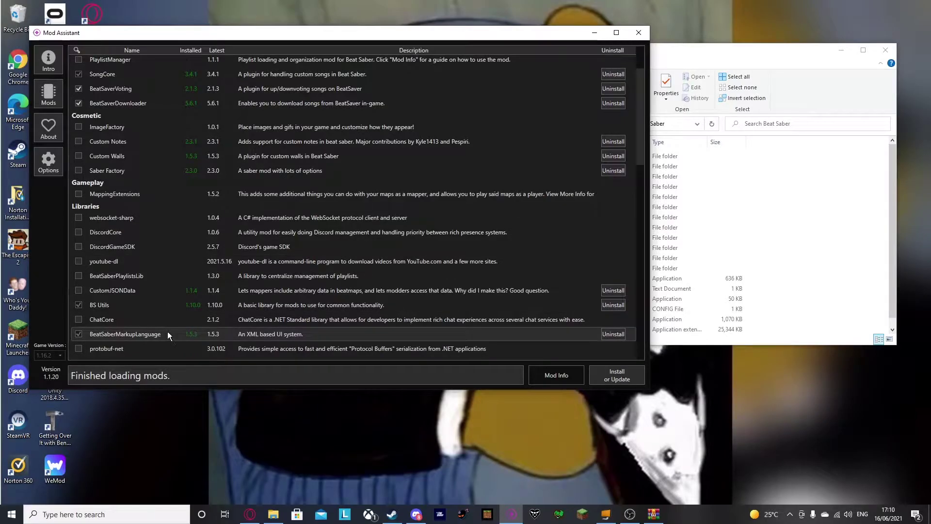
scroll(94, 304, down, 3)
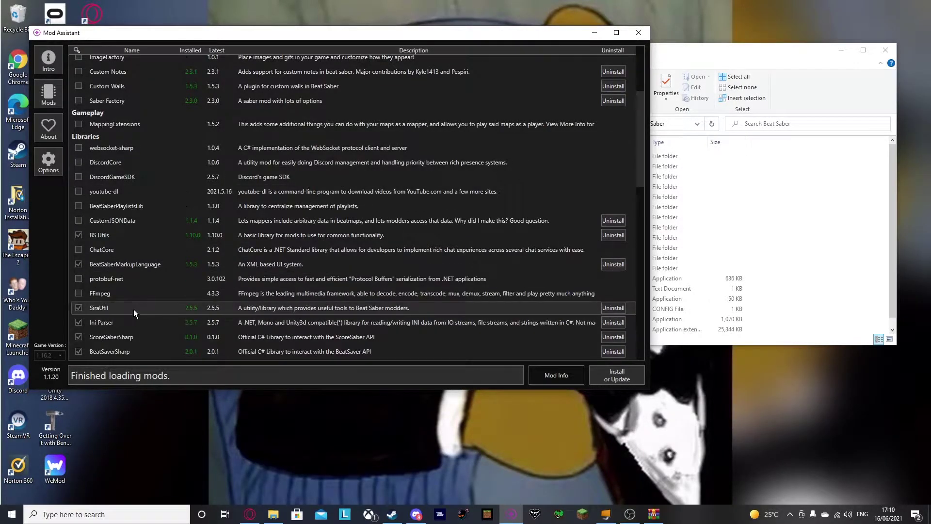
scroll(133, 311, down, 8)
scroll(132, 321, down, 7)
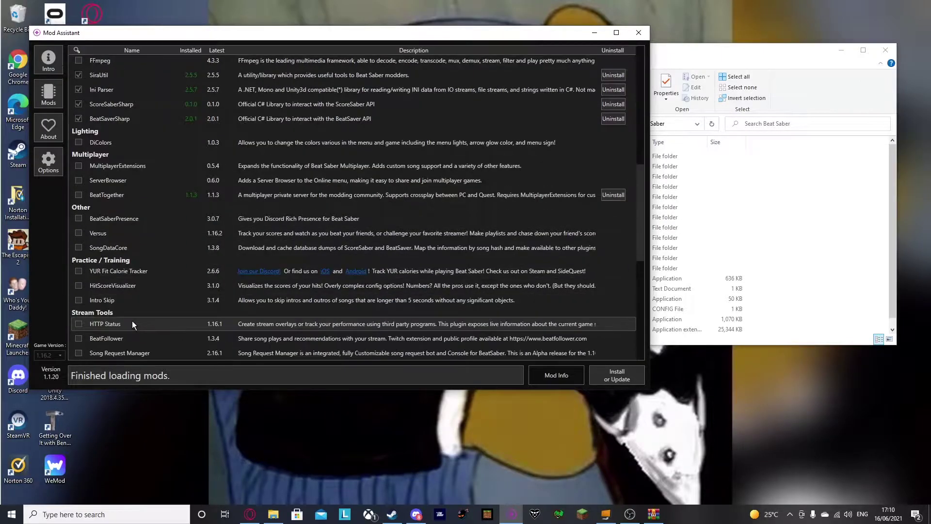
scroll(134, 322, down, 8)
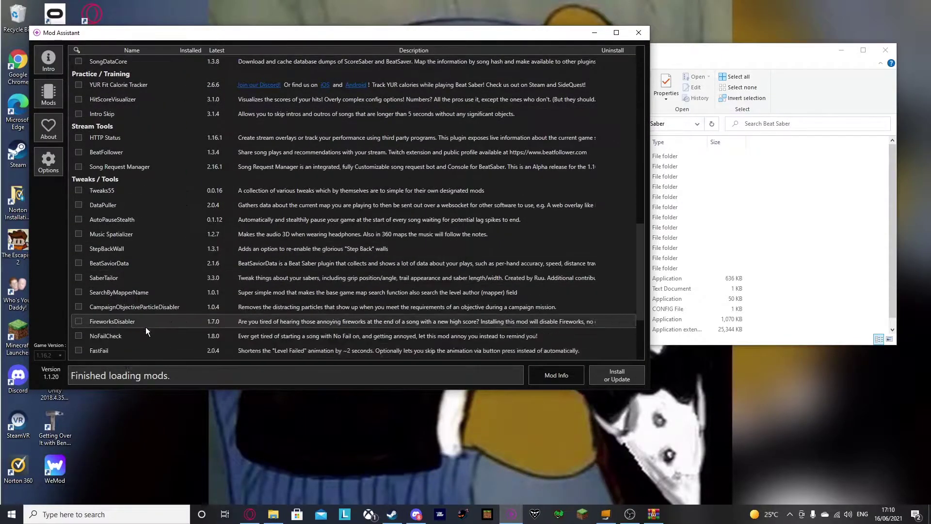
scroll(154, 320, up, 14)
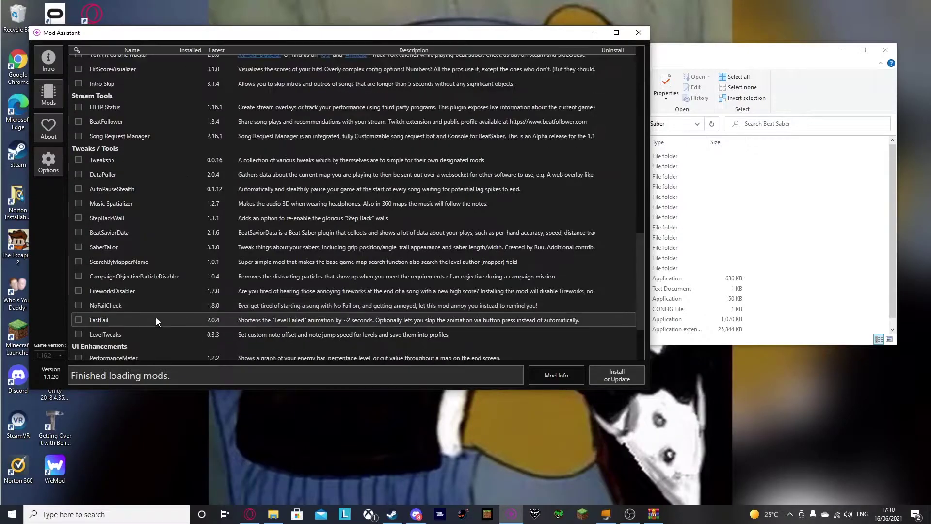
scroll(160, 252, up, 5)
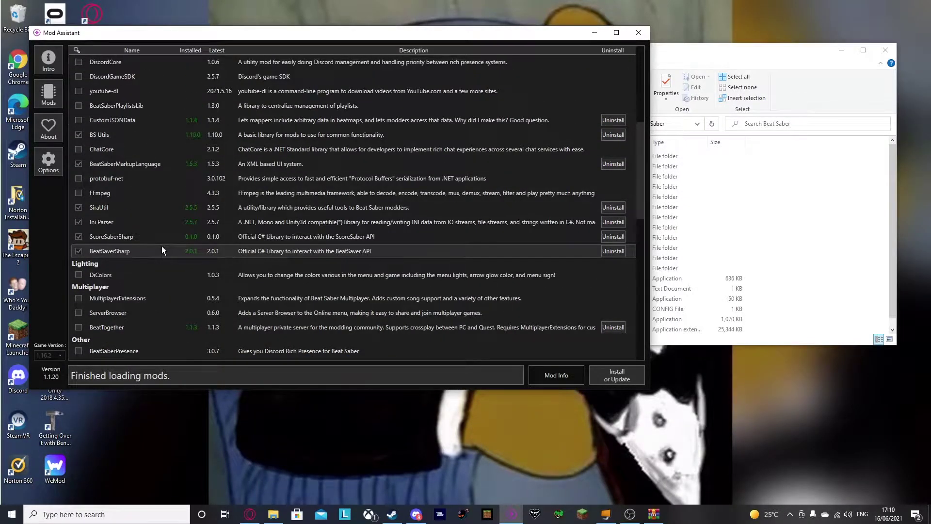
scroll(162, 250, up, 4)
scroll(161, 246, up, 6)
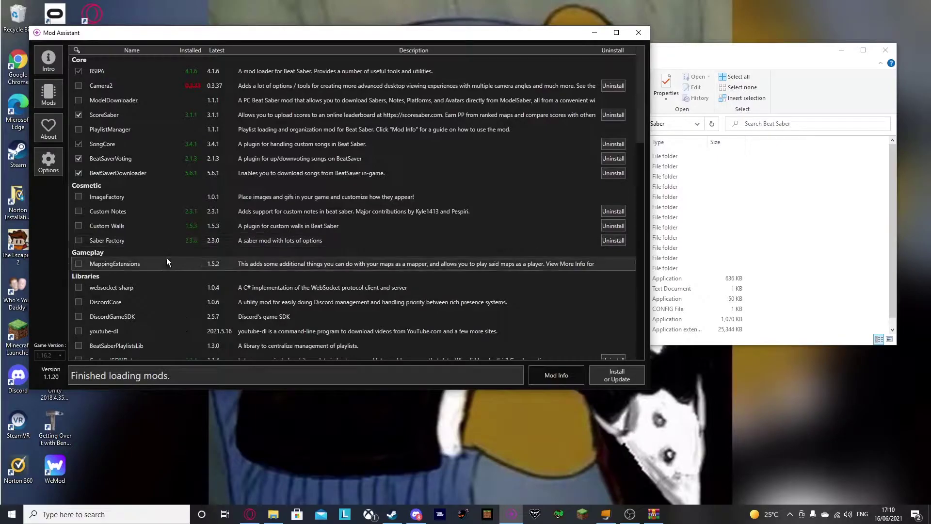
scroll(164, 280, down, 1)
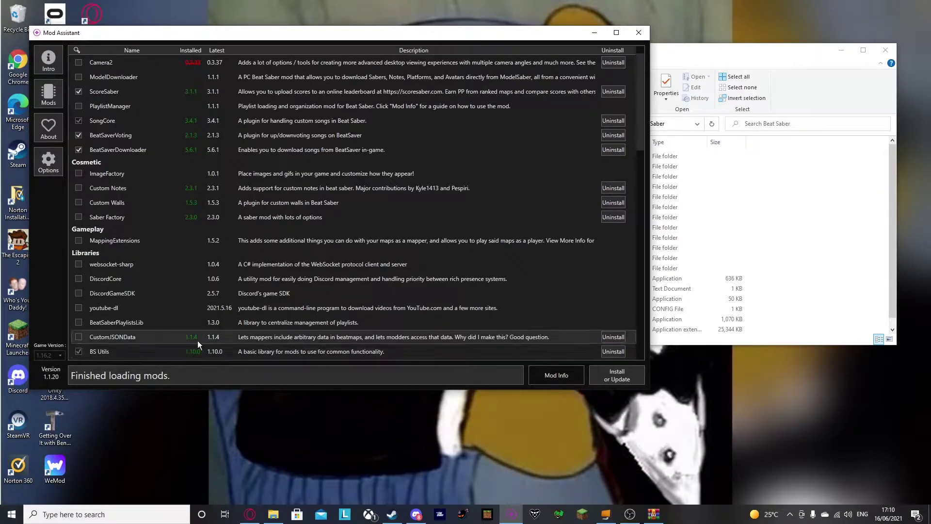
scroll(193, 243, up, 1)
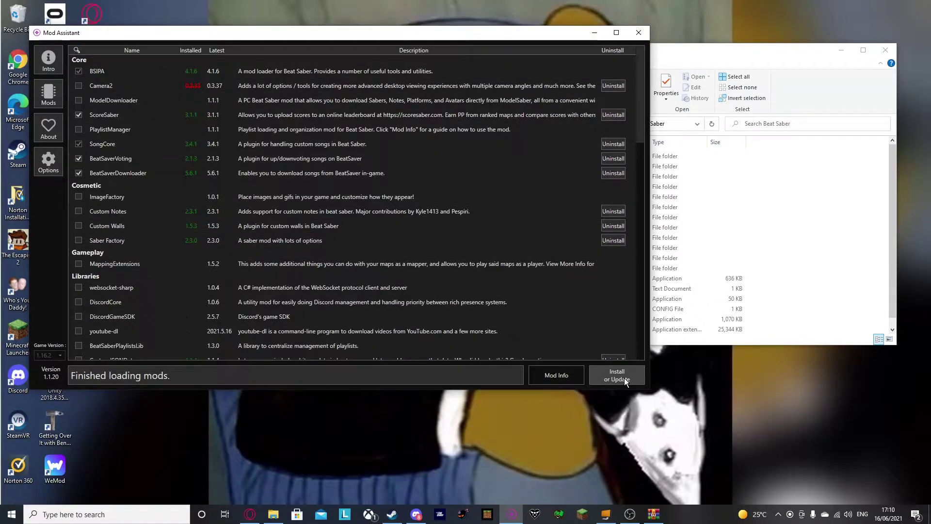
- Tick Camera2, install it with the checked mods, and close Mod Assistant
click(79, 85)
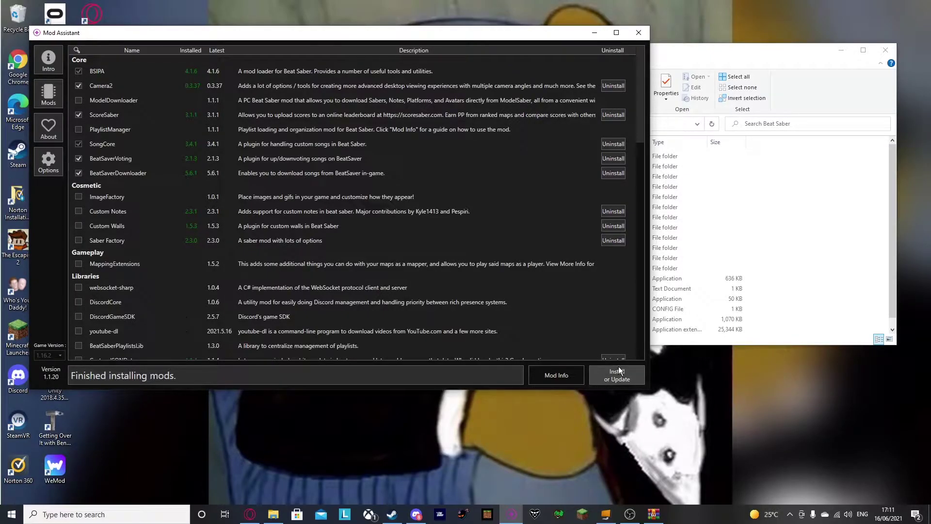
click(638, 33)
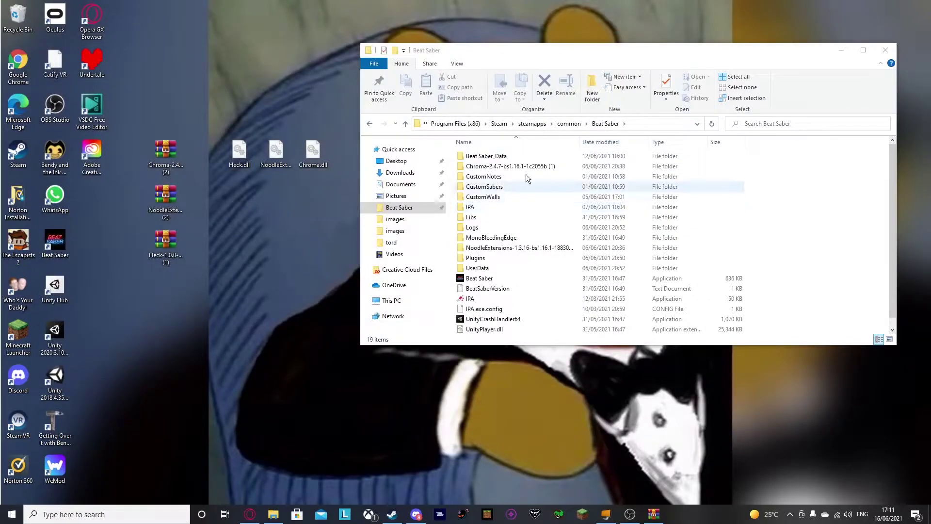
- Verify Chroma.dll, Heck.dll and NoodleExtensions.dll are in Beat Saber's Plugins folder, then close Explorer
double_click(493, 258)
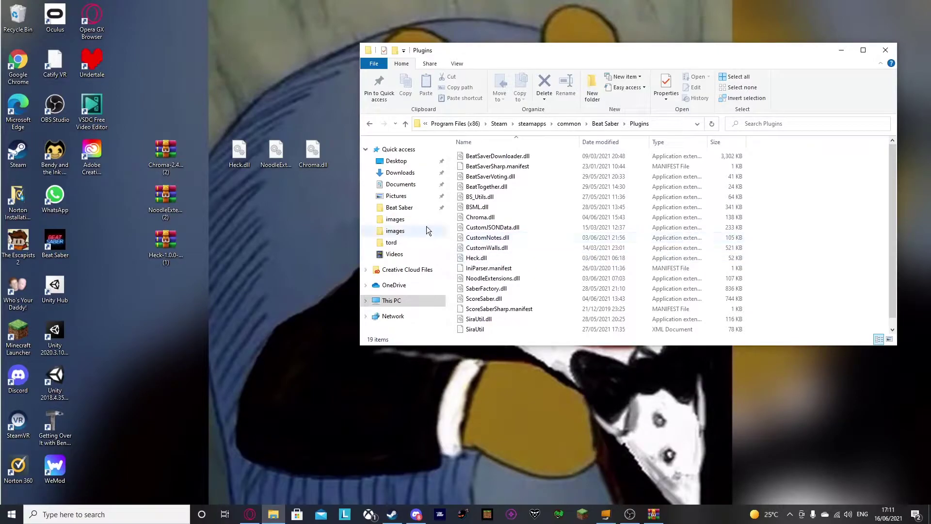
drag(225, 171, 350, 138)
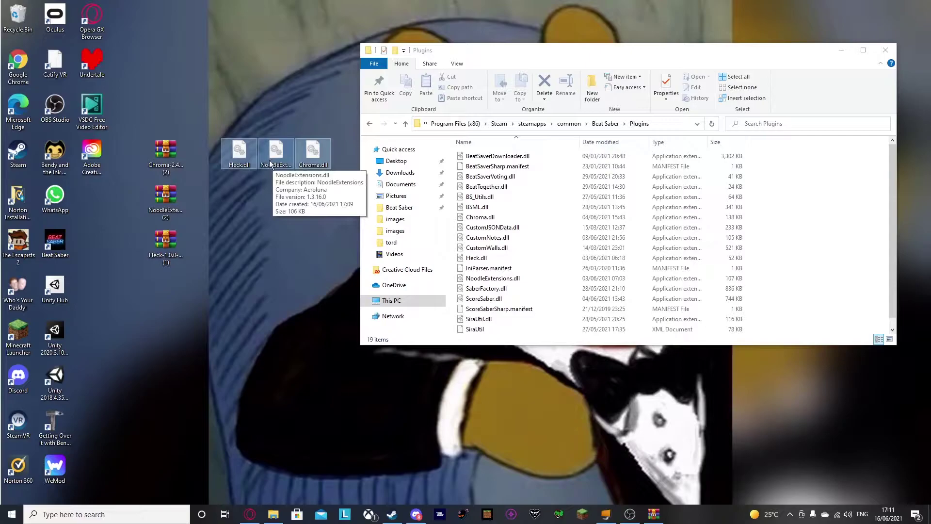
click(310, 255)
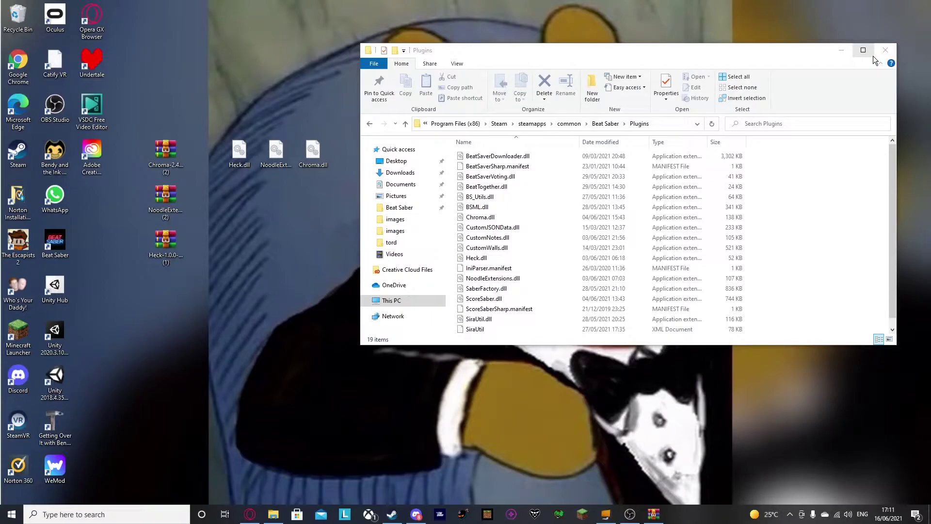
click(884, 50)
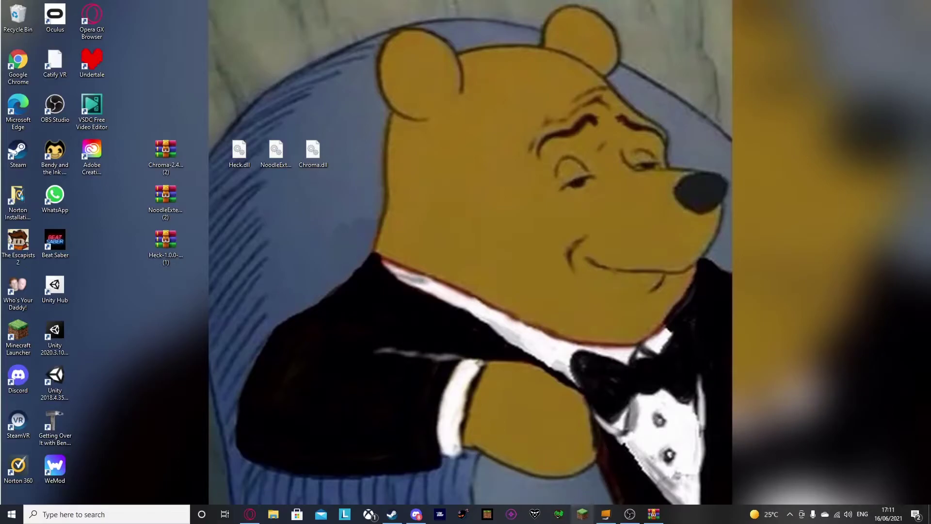
mouse_move(628, 518)
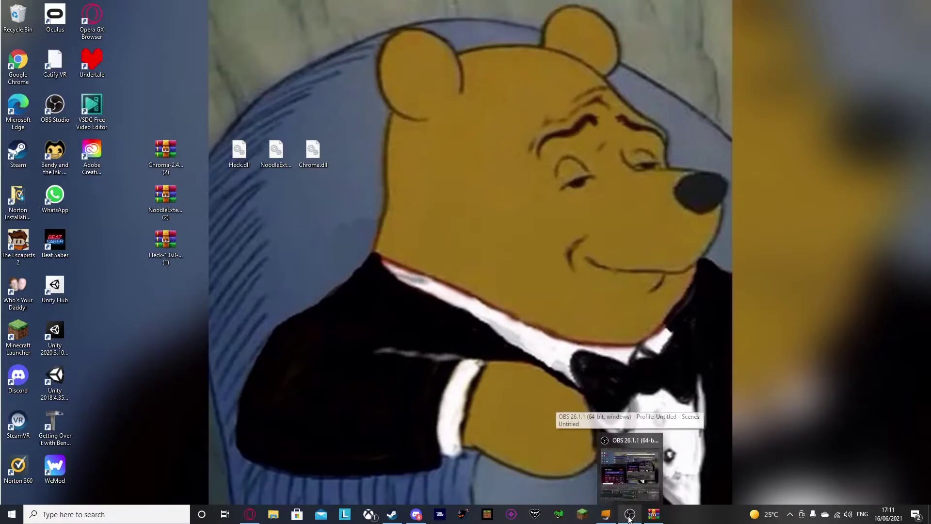